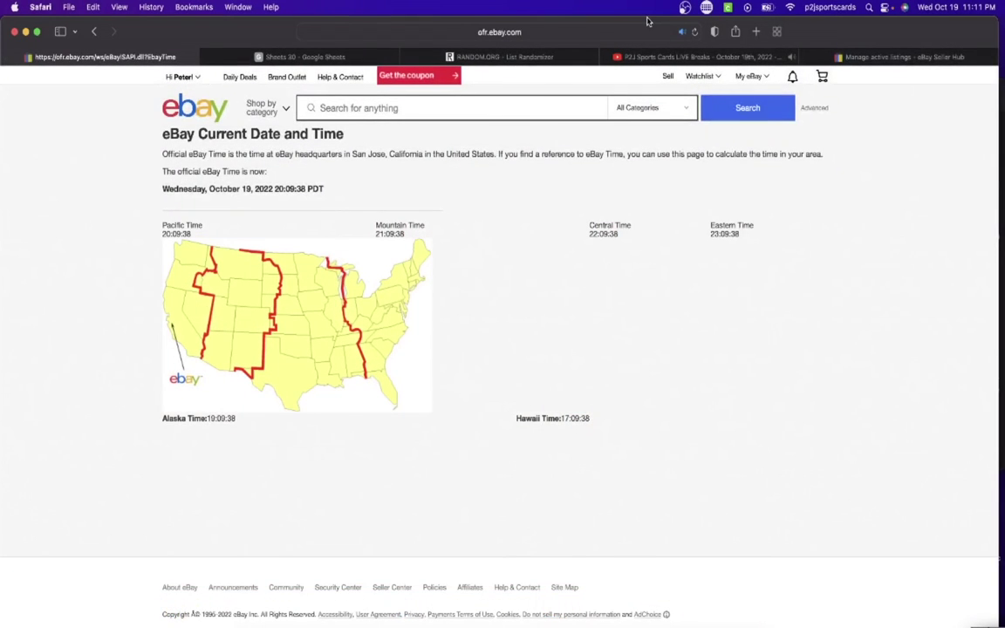
- Reload the eBay Current Date and Time page to get the official time
{"action": "left_click", "coordinate": [694, 33]}
- In Sheets 30, look over each buyer's username and spot count in column C
{"action": "left_click", "coordinate": [324, 57]}
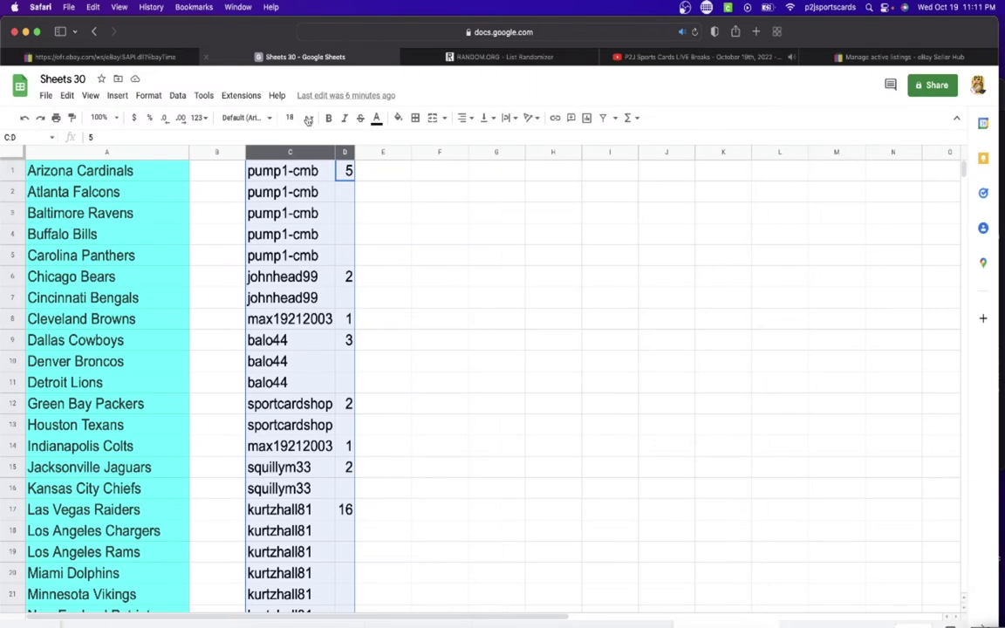
{"action": "left_click", "coordinate": [271, 165]}
{"action": "left_click", "coordinate": [281, 277]}
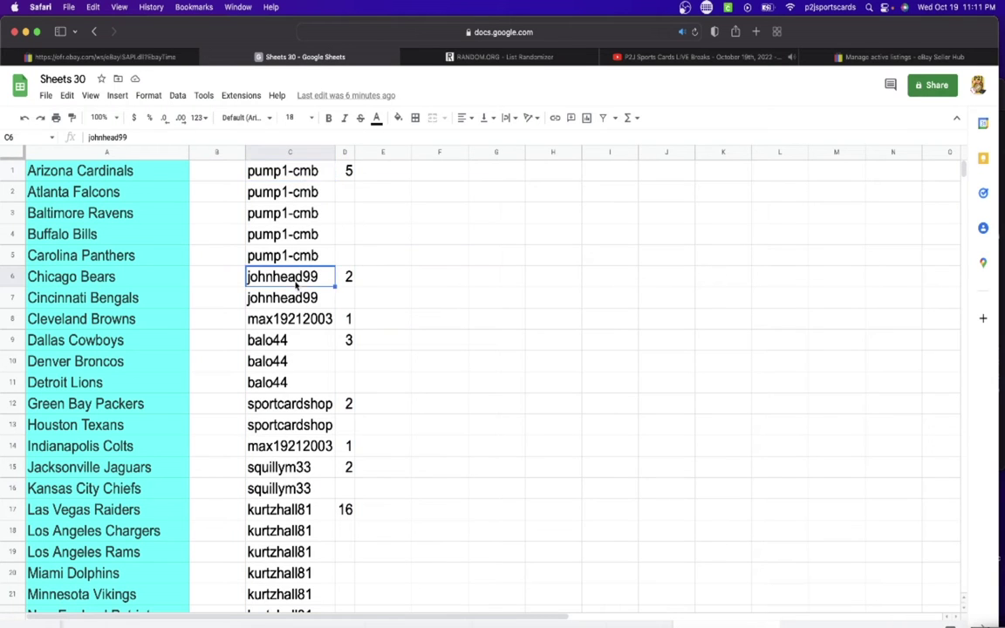
{"action": "left_click", "coordinate": [288, 319]}
{"action": "left_click", "coordinate": [287, 344]}
{"action": "scroll", "coordinate": [287, 351], "scroll_direction": "down", "scroll_amount": 2}
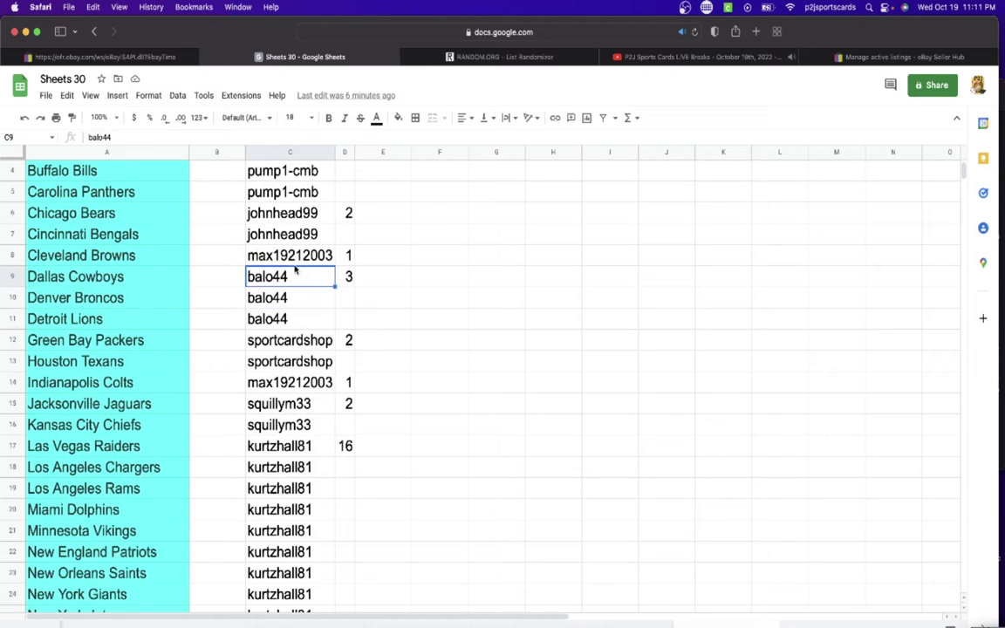
{"action": "left_click", "coordinate": [287, 340]}
{"action": "scroll", "coordinate": [288, 336], "scroll_direction": "down", "scroll_amount": 1}
{"action": "left_click", "coordinate": [260, 338]}
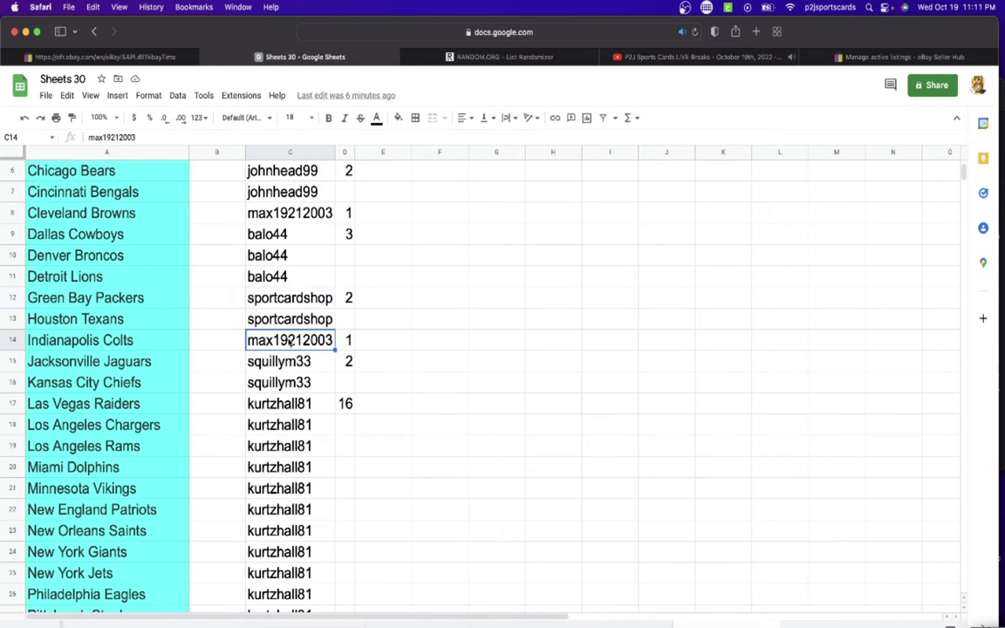
{"action": "left_click", "coordinate": [258, 361]}
{"action": "left_click", "coordinate": [253, 404]}
{"action": "scroll", "coordinate": [288, 329], "scroll_direction": "down", "scroll_amount": 3}
{"action": "scroll", "coordinate": [287, 329], "scroll_direction": "up", "scroll_amount": 5}
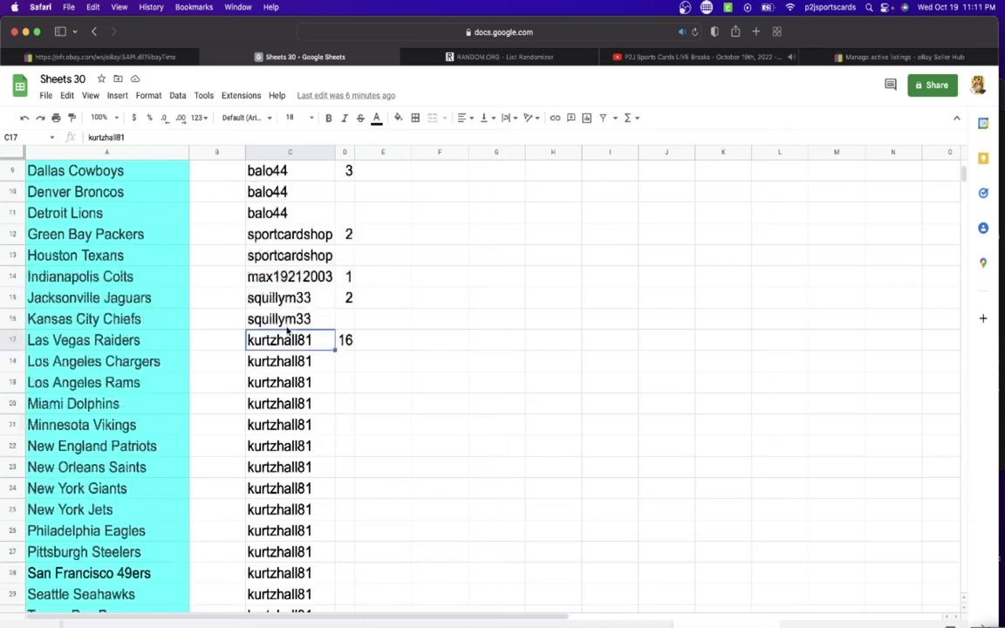
- Select the whole of column C and copy the buyer usernames
{"action": "left_click", "coordinate": [293, 152]}
{"action": "key", "text": "cmd+c"}
{"action": "scroll", "coordinate": [293, 152], "scroll_direction": "down", "scroll_amount": 7}
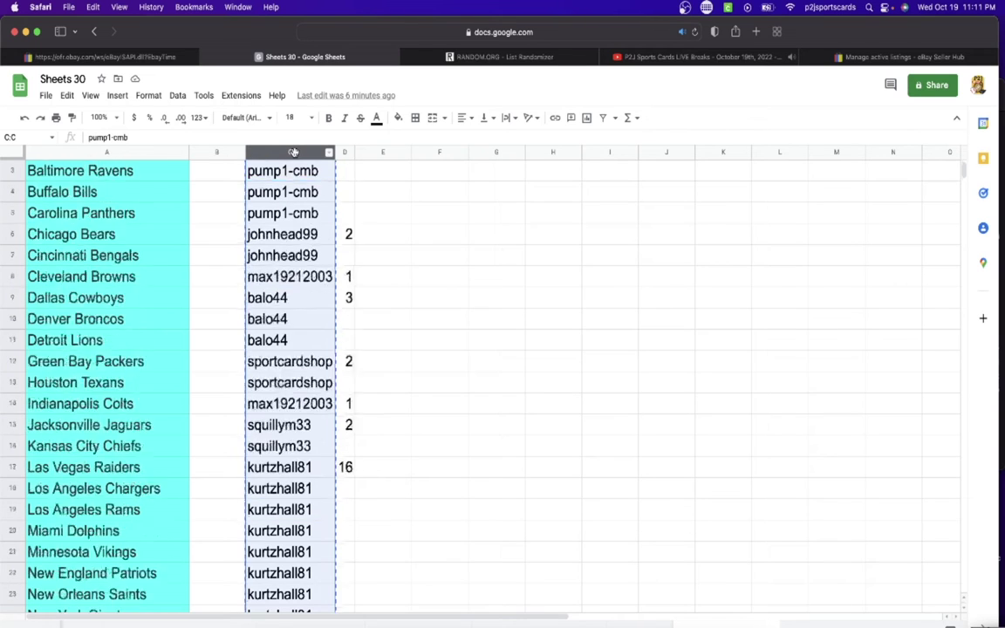
{"action": "scroll", "coordinate": [293, 151], "scroll_direction": "up", "scroll_amount": 7}
- Paste the copied usernames into RANDOM.ORG's List Randomizer box and randomize them
{"action": "left_click", "coordinate": [465, 56]}
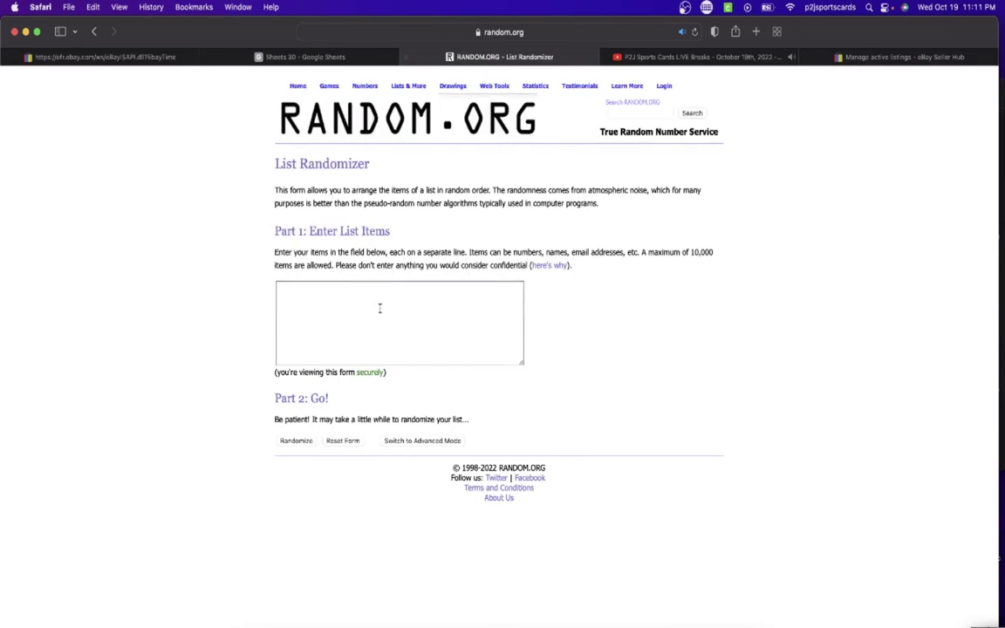
{"action": "left_click", "coordinate": [379, 310]}
{"action": "left_click", "coordinate": [301, 443]}
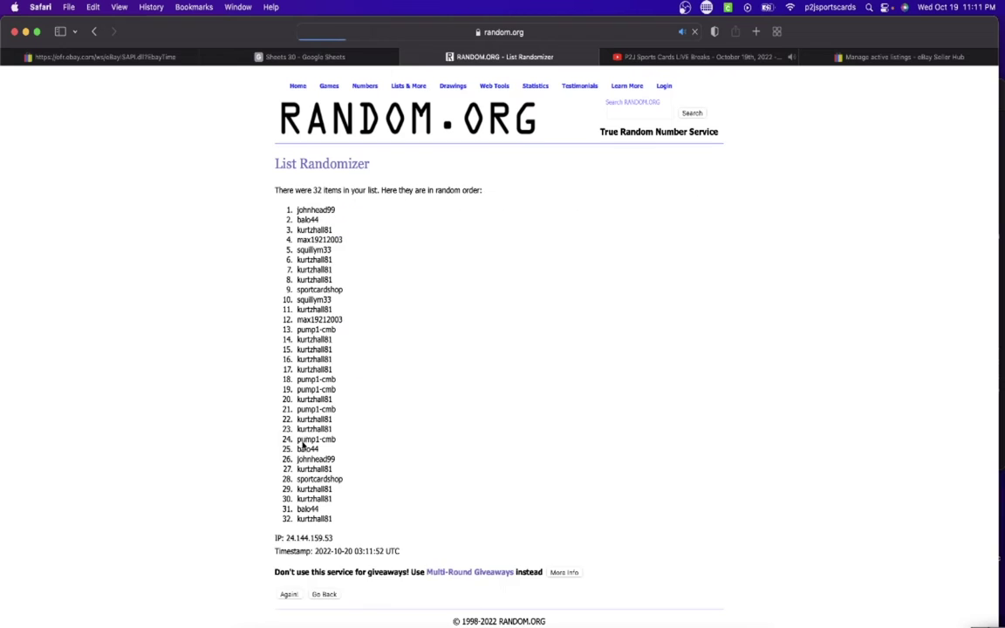
- Reshuffle the username list five more times and select the final randomized order
{"action": "left_click", "coordinate": [287, 594]}
{"action": "left_click", "coordinate": [289, 616]}
{"action": "left_click", "coordinate": [289, 616]}
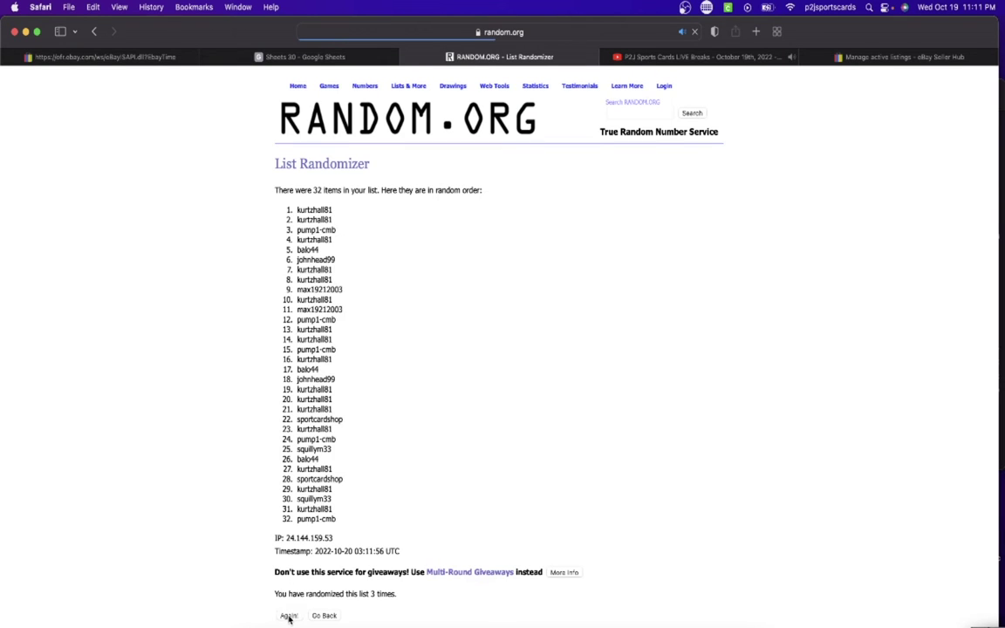
{"action": "left_click", "coordinate": [289, 616]}
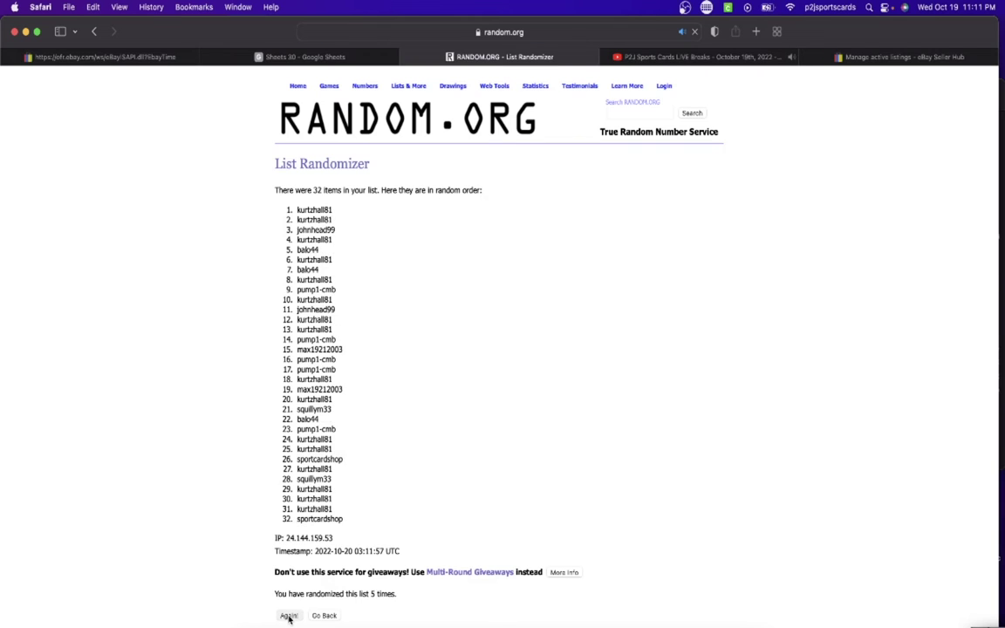
{"action": "left_click", "coordinate": [289, 616]}
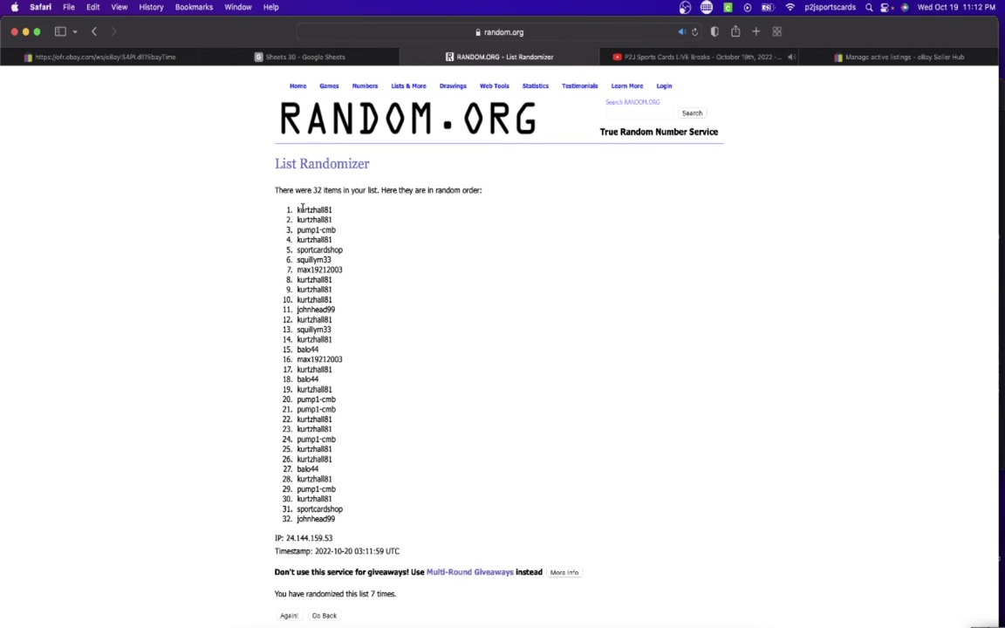
{"action": "mouse_move", "coordinate": [269, 205]}
{"action": "left_mouse_down"}
{"action": "mouse_move", "coordinate": [314, 257]}
{"action": "mouse_move", "coordinate": [377, 435]}
{"action": "mouse_move", "coordinate": [371, 521]}
{"action": "left_mouse_up"}
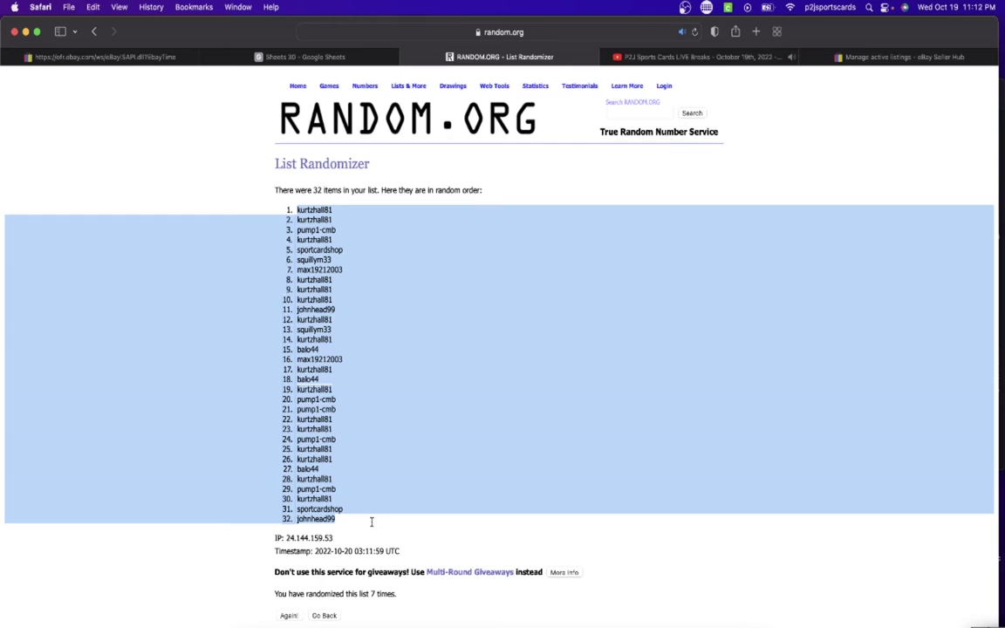
{"action": "left_click", "coordinate": [297, 57]}
- Paste the randomized usernames into column B, set font size 18, and auto-fit the column width
{"action": "left_click", "coordinate": [214, 152]}
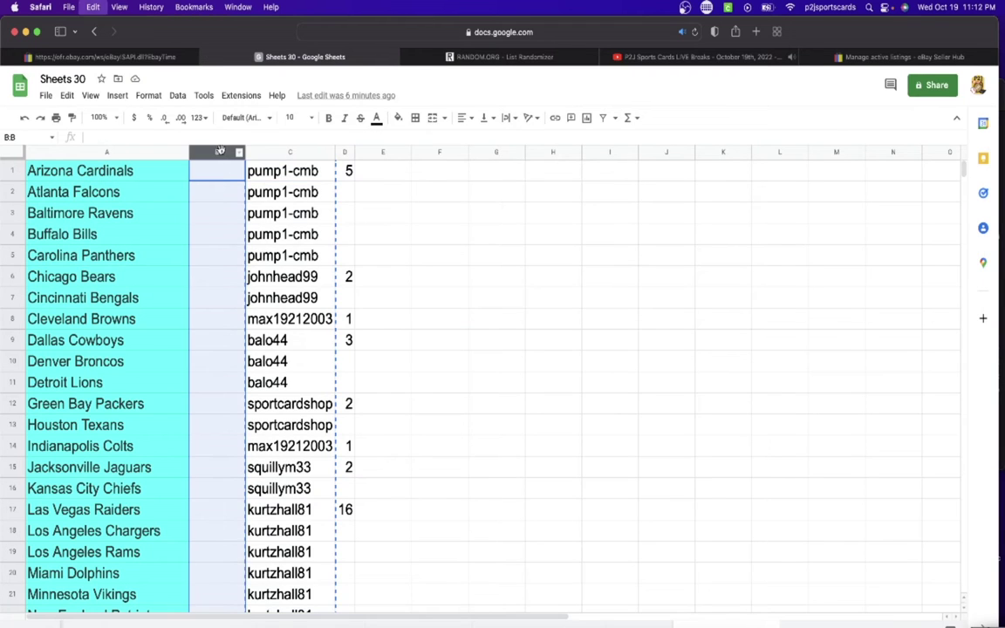
{"action": "key", "text": "super+v"}
{"action": "left_click", "coordinate": [295, 117]}
{"action": "left_click", "coordinate": [293, 299]}
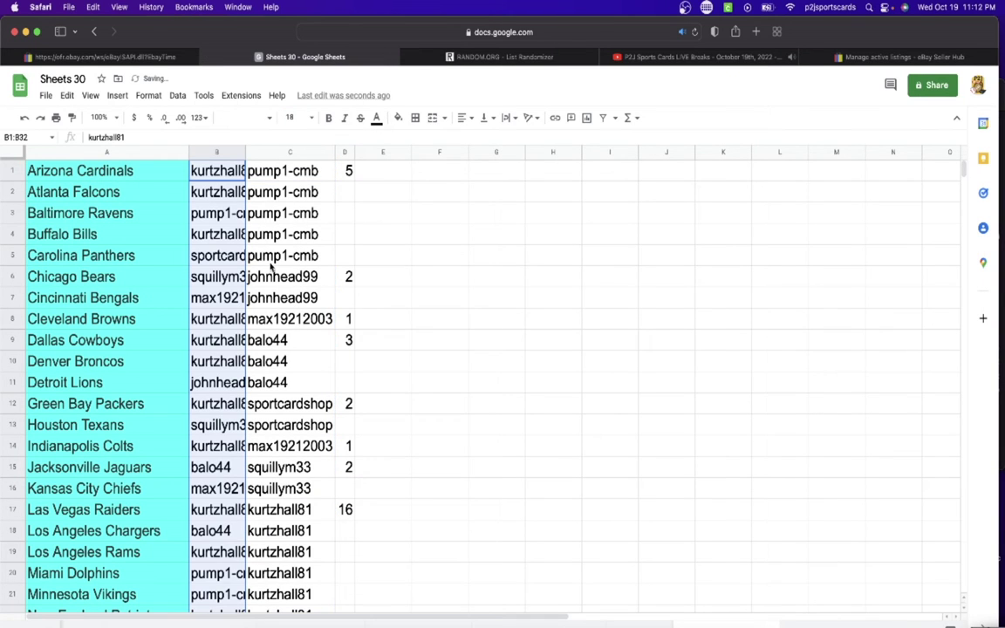
{"action": "double_click", "coordinate": [246, 152]}
{"action": "scroll", "coordinate": [245, 191], "scroll_direction": "down", "scroll_amount": 10}
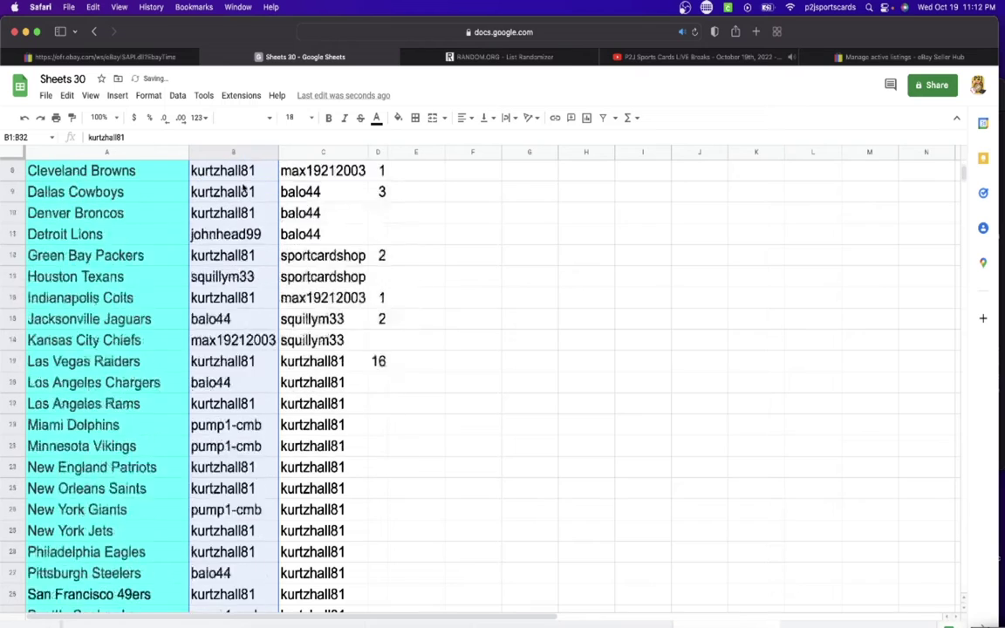
{"action": "scroll", "coordinate": [245, 187], "scroll_direction": "up", "scroll_amount": 10}
- Check the buyer beside each team from Arizona Cardinals down, then return to the top
{"action": "left_click", "coordinate": [238, 171]}
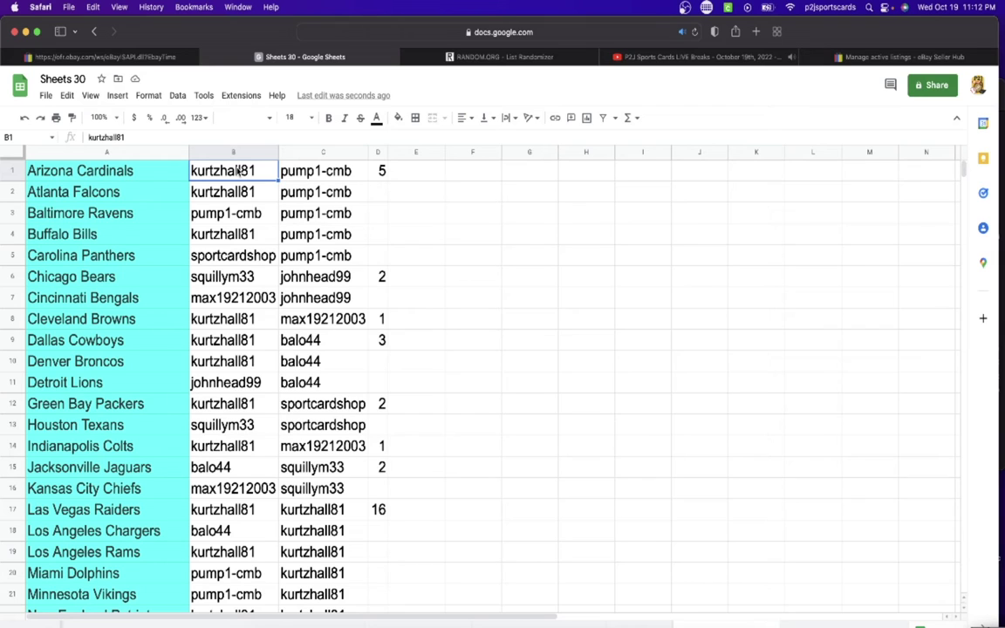
{"action": "key", "text": "Down"}
{"action": "key", "text": "Down"}
{"action": "key", "text": "Down"}
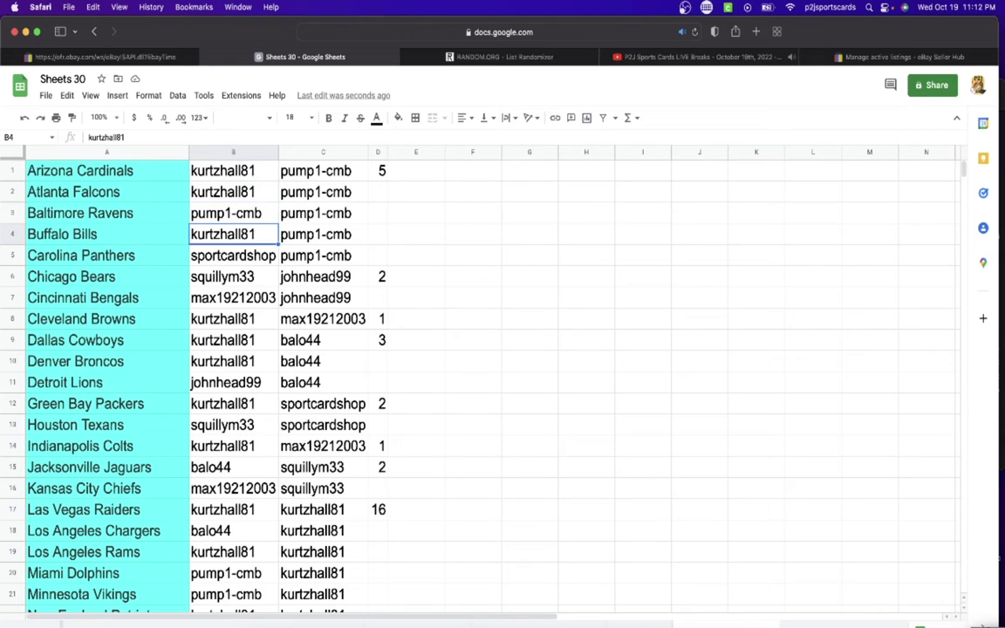
{"action": "key", "text": "Down"}
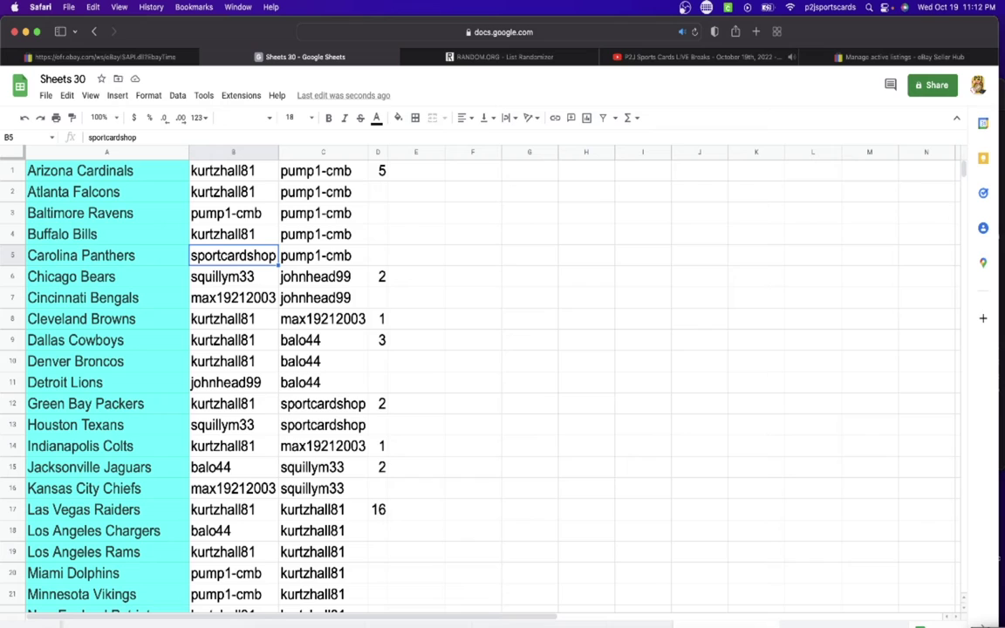
{"action": "key", "text": "Down"}
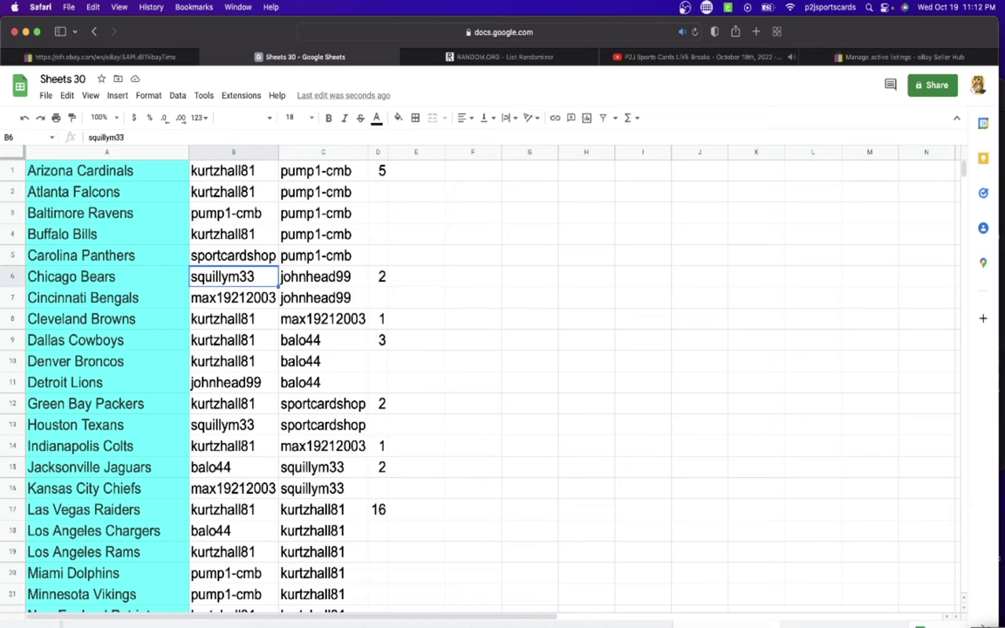
{"action": "key", "text": "Down"}
{"action": "key", "text": "Down"}
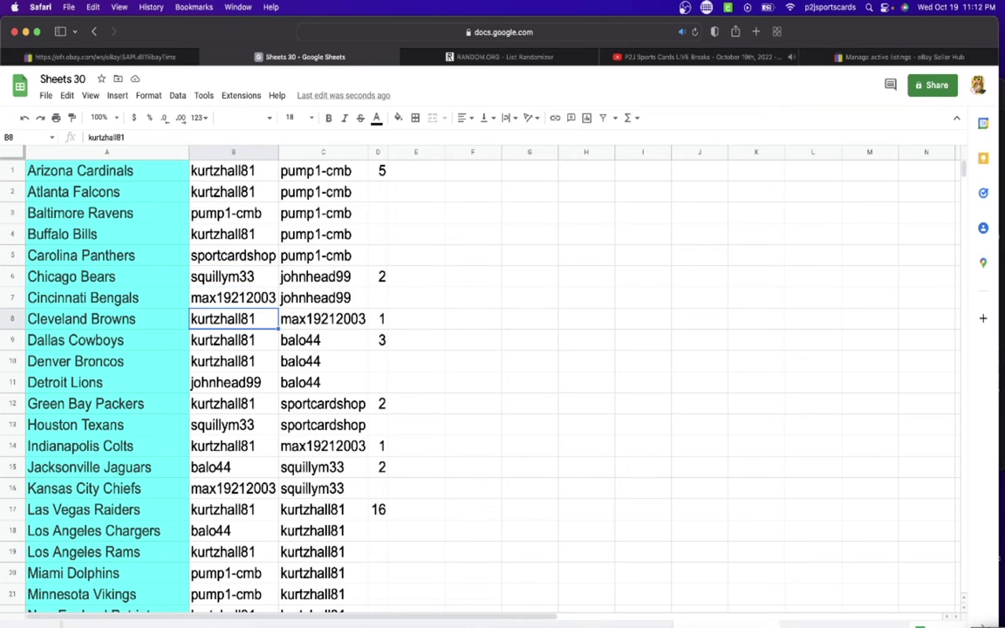
{"action": "key", "text": "Down"}
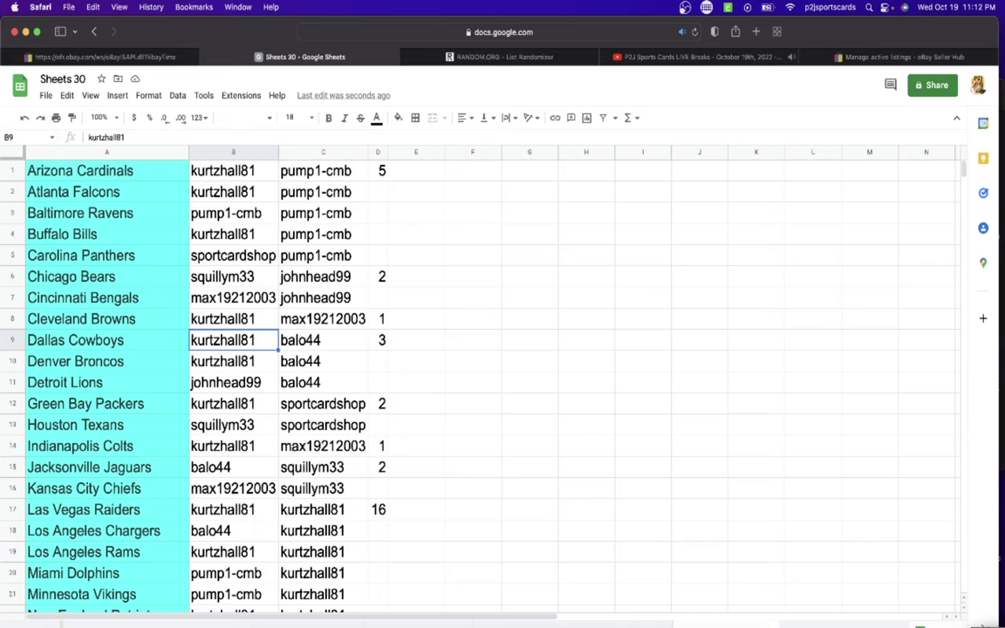
{"action": "key", "text": "Down"}
{"action": "key", "text": "Down"}
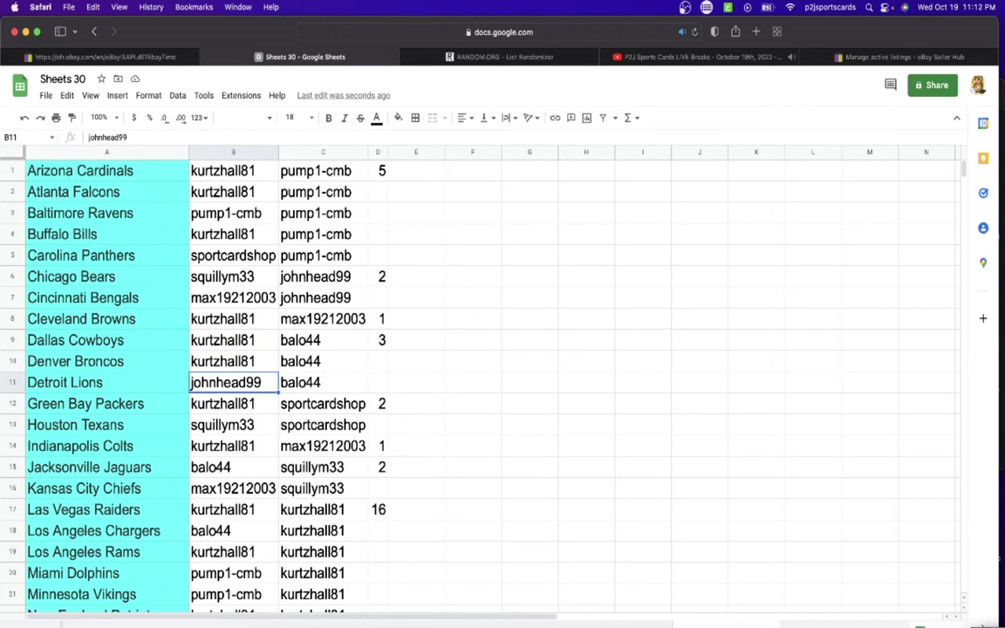
{"action": "key", "text": "Down"}
{"action": "key", "text": "Down"}
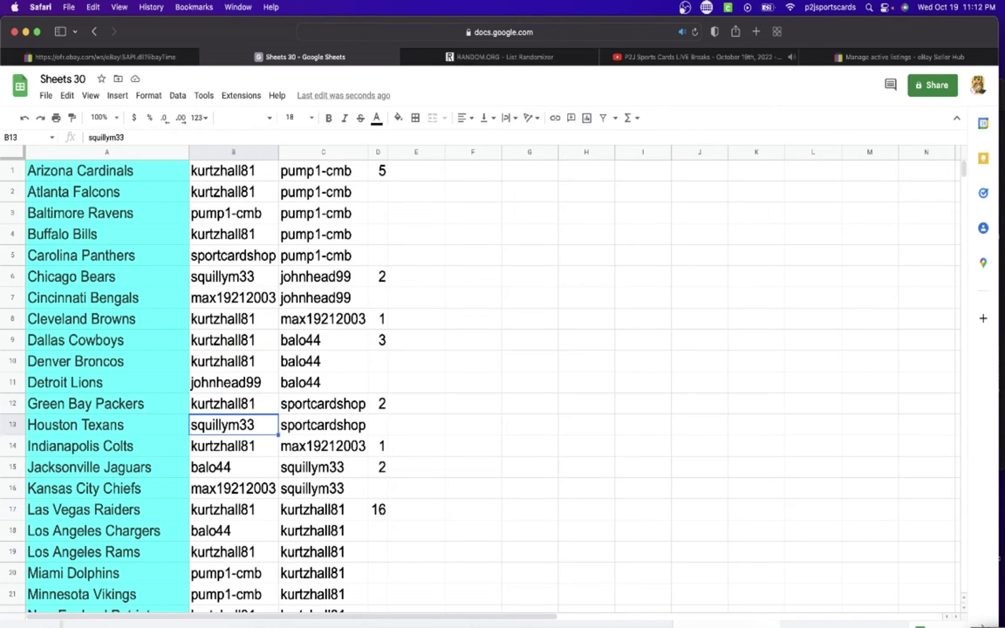
{"action": "key", "text": "Down"}
{"action": "key", "text": "Down"}
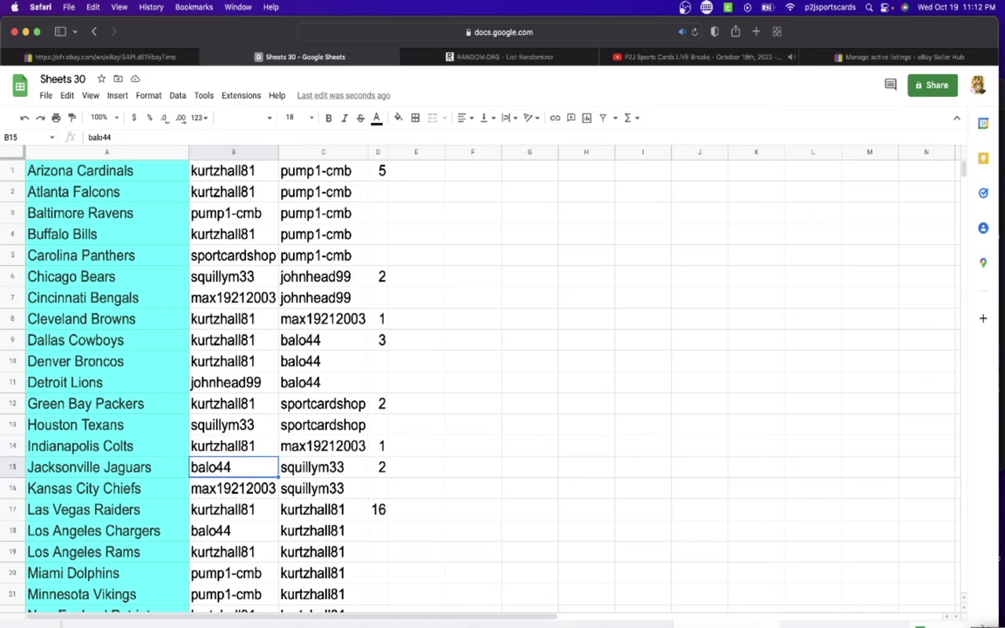
{"action": "key", "text": "Down"}
{"action": "key", "text": "Down"}
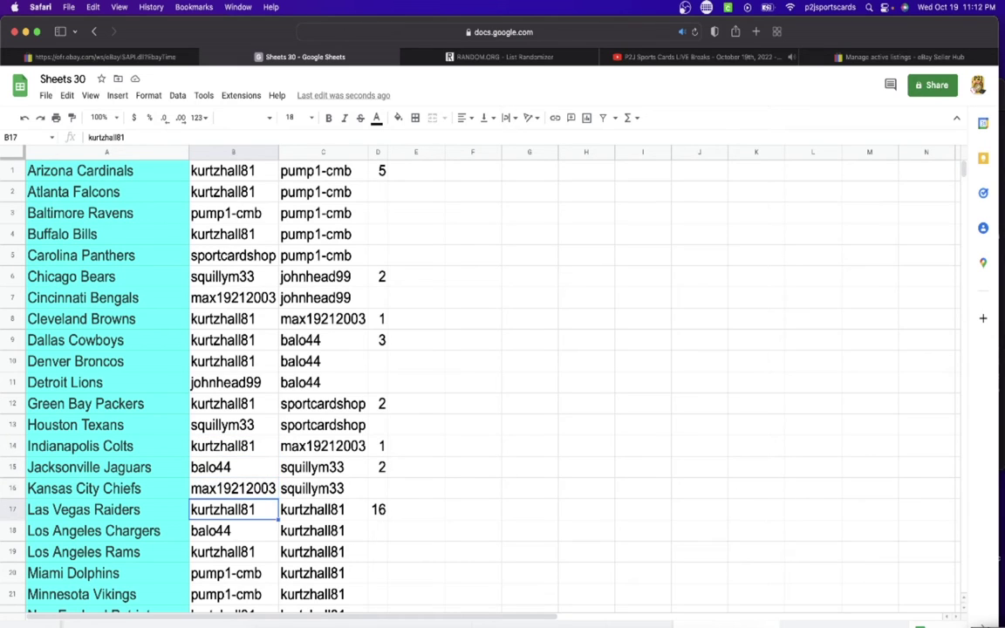
{"action": "key", "text": "Down"}
{"action": "key", "text": "Down"}
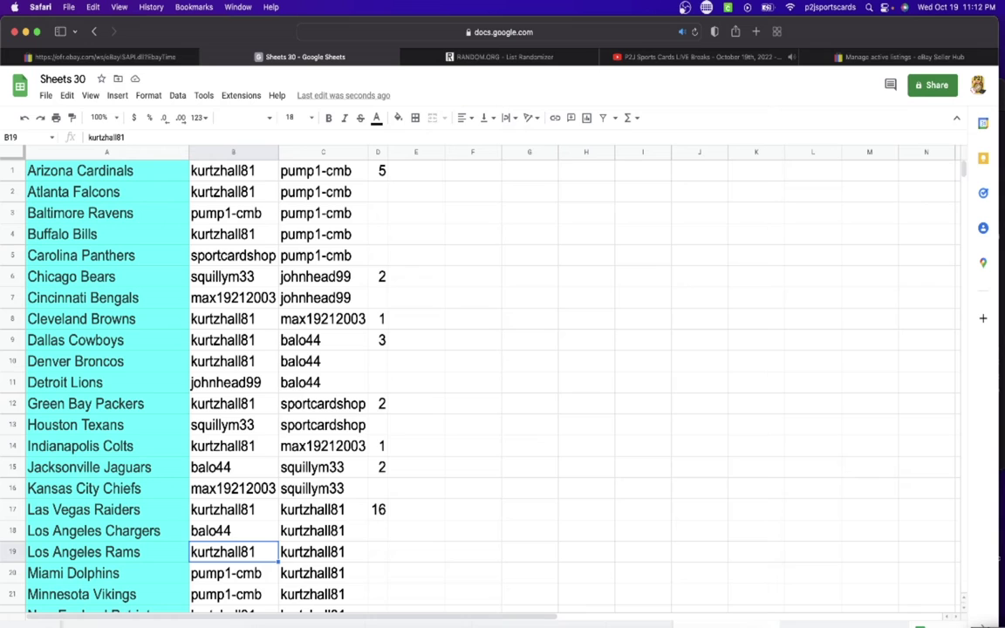
{"action": "key", "text": "Down"}
{"action": "key", "text": "Down"}
{"action": "key", "text": "Down"}
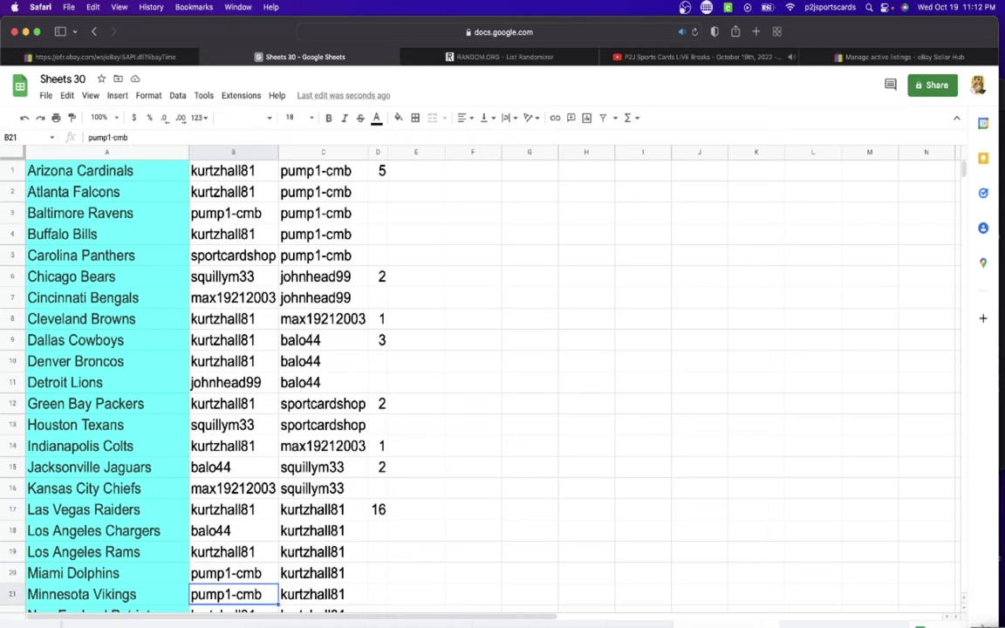
{"action": "key", "text": "Down"}
{"action": "key", "text": "Down"}
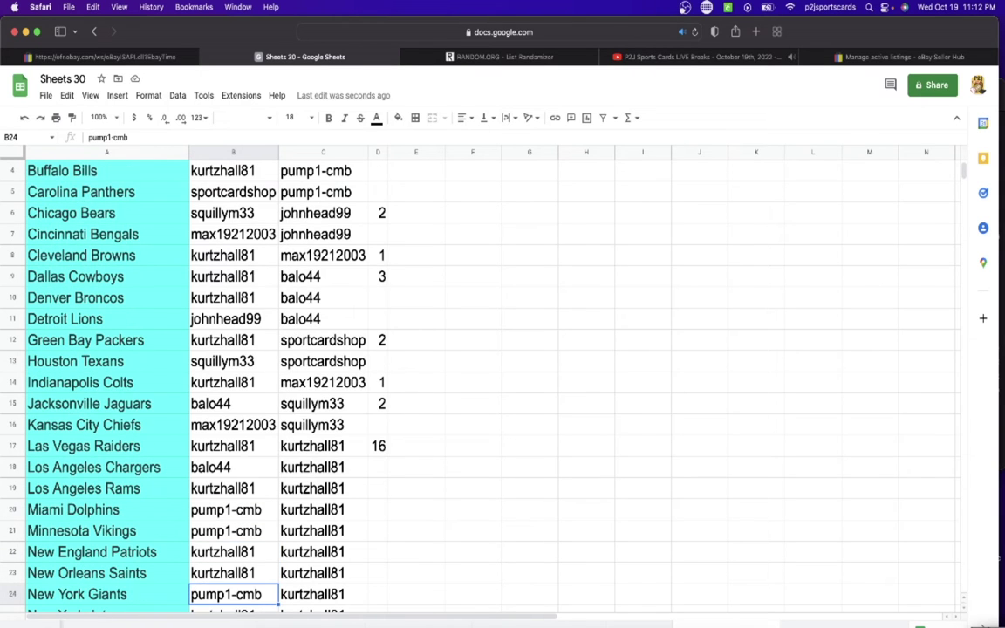
{"action": "key", "text": "Down"}
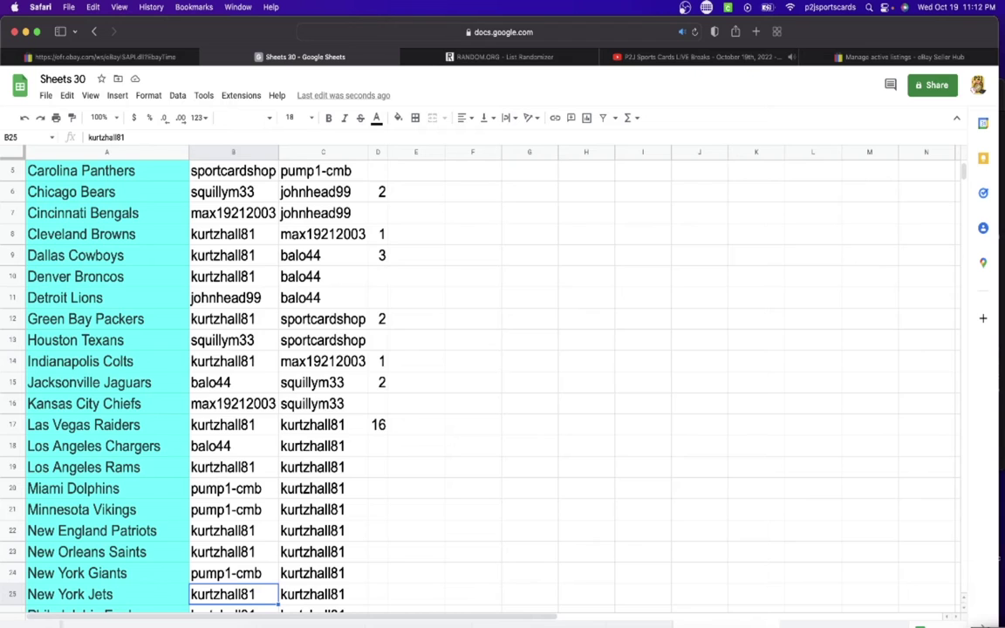
{"action": "key", "text": "Down"}
{"action": "key", "text": "Down"}
{"action": "key", "text": "Down"}
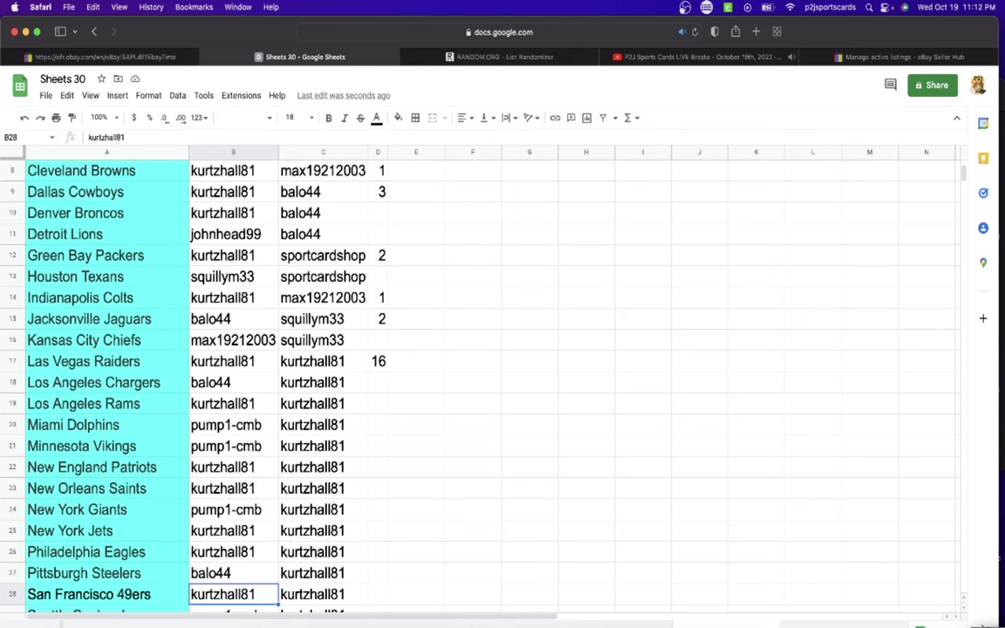
{"action": "key", "text": "Down"}
{"action": "key", "text": "Down"}
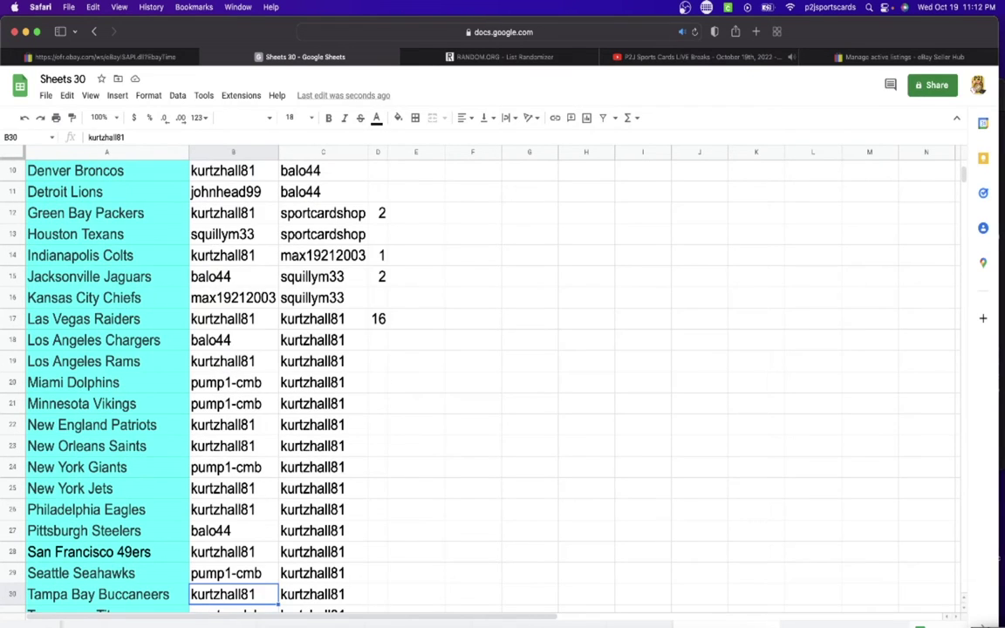
{"action": "key", "text": "Down"}
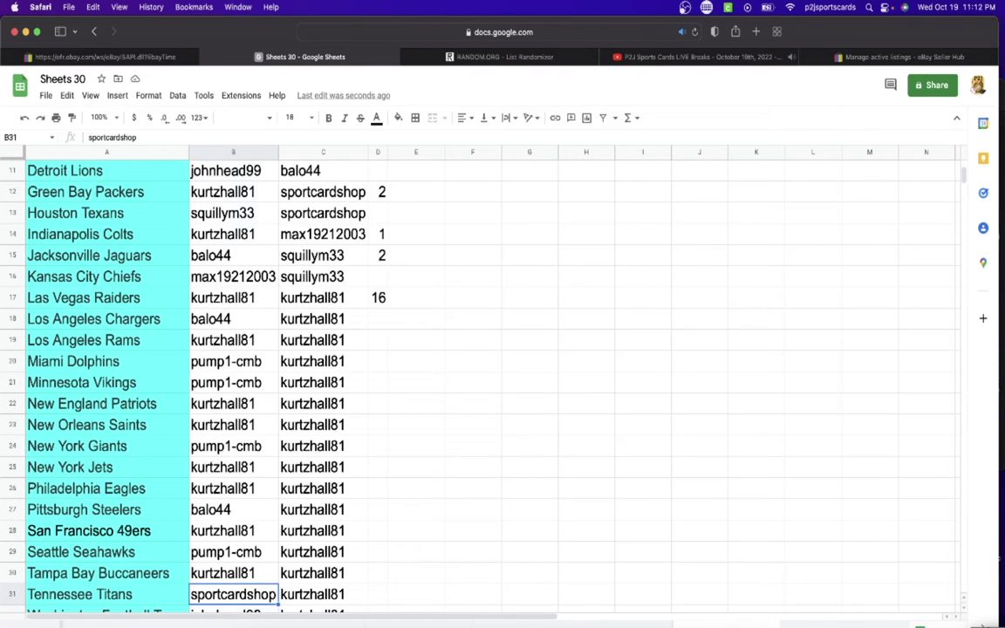
{"action": "key", "text": "Down"}
{"action": "key", "text": "Up"}
{"action": "key", "text": "Up"}
{"action": "key", "text": "Up"}
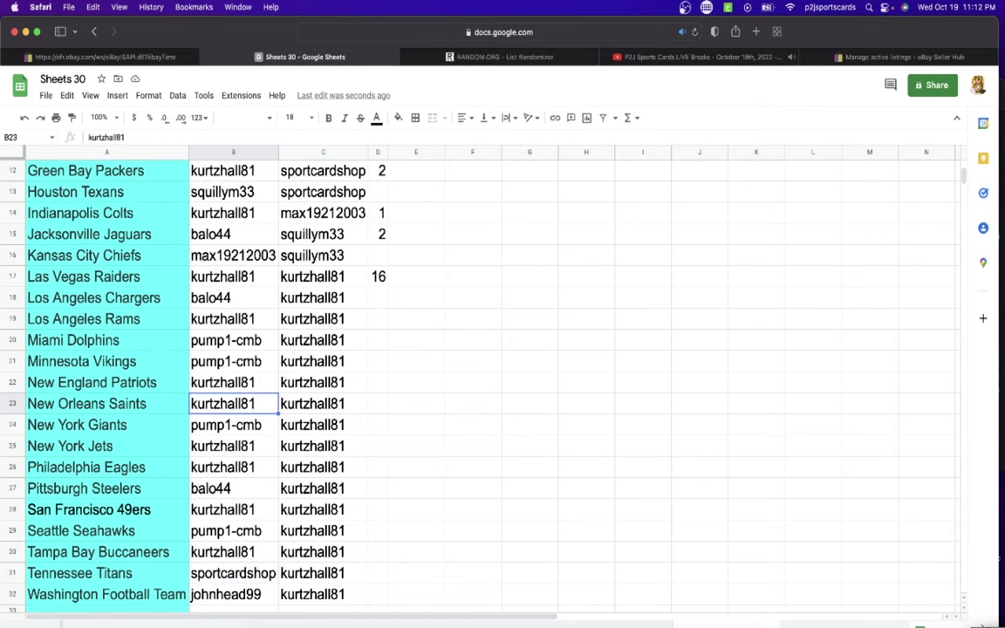
{"action": "key", "text": "Up"}
{"action": "key", "text": "Up"}
{"action": "key", "text": "Up"}
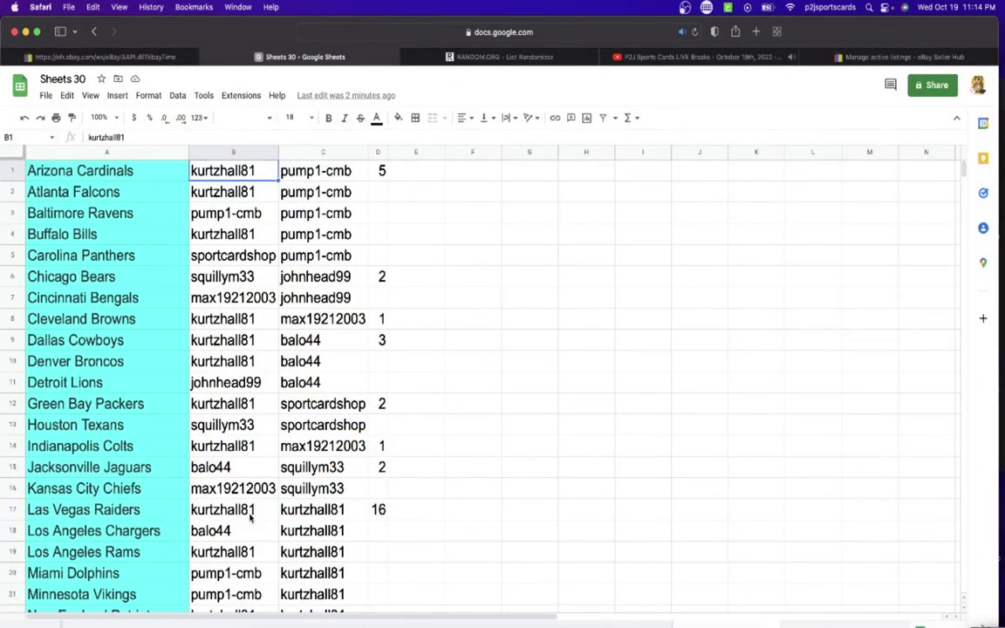
{"action": "left_click", "coordinate": [250, 514]}
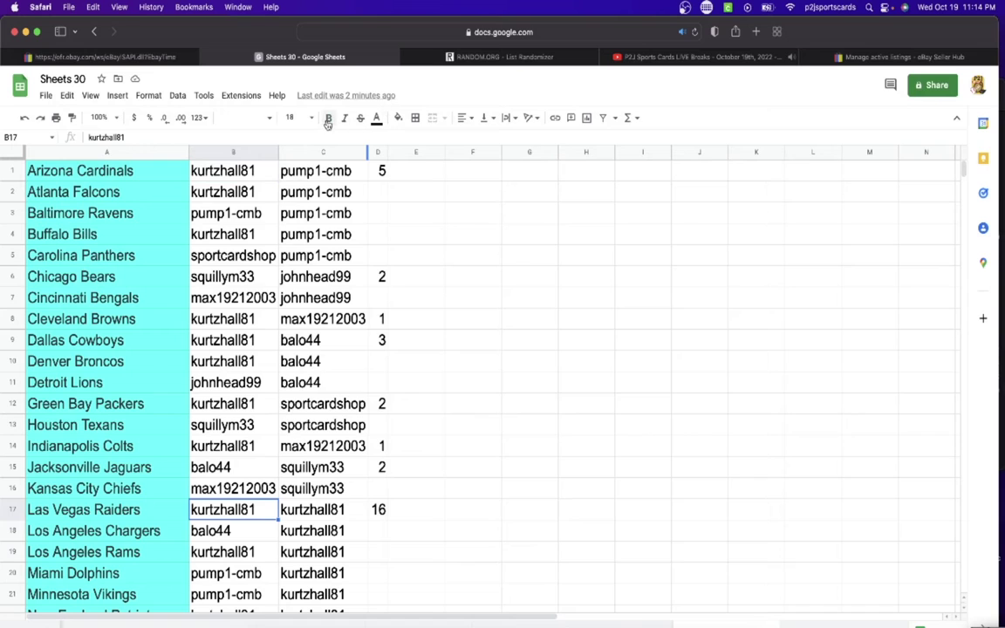